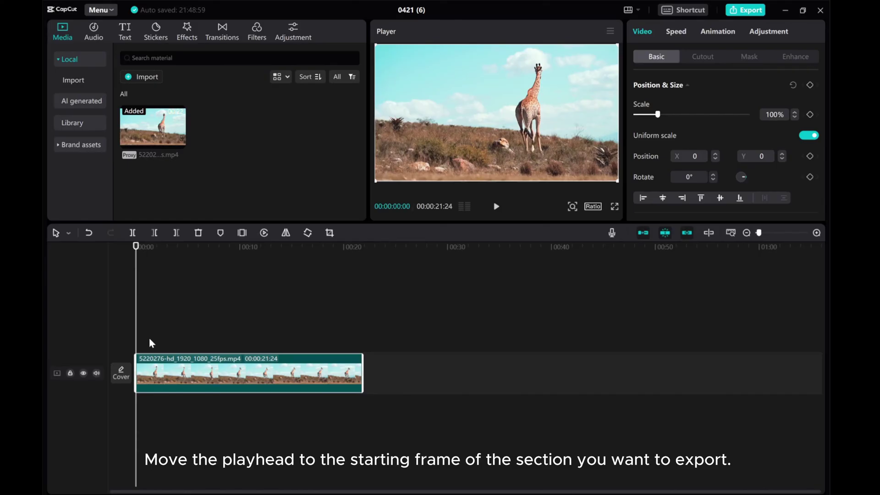
- Set the in point at 00:00:03:23 on the giraffe clip
{"action": "left_click_drag", "start_coordinate": [136, 339], "coordinate": [175, 342]}
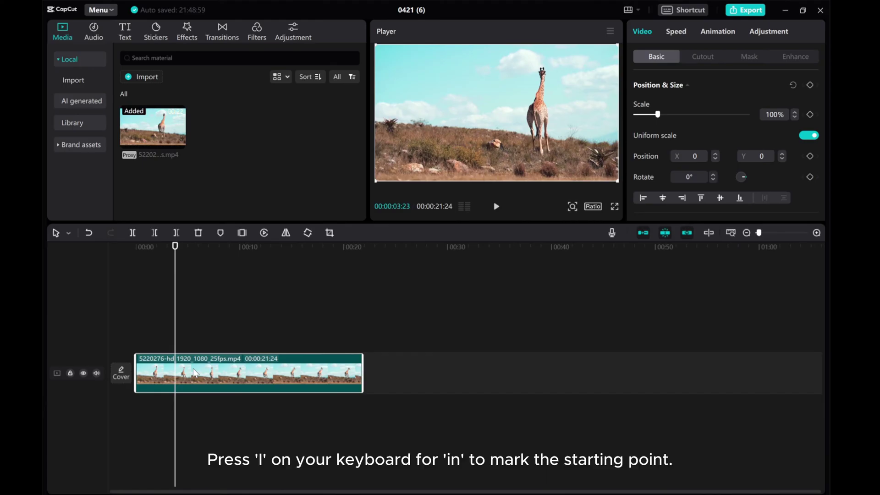
{"action": "key", "text": "i"}
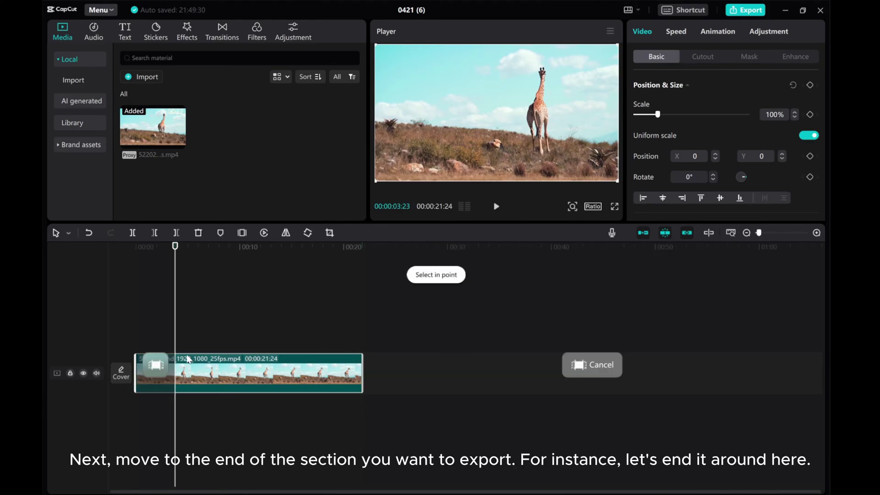
- Set the out point at 00:00:11:05, marking roughly 3–11 seconds
{"action": "left_click_drag", "start_coordinate": [175, 339], "coordinate": [252, 342]}
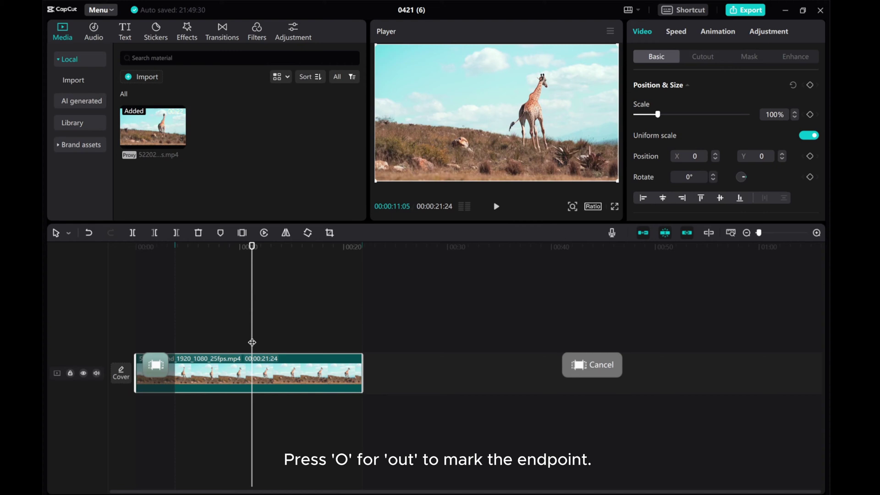
{"action": "key", "text": "o"}
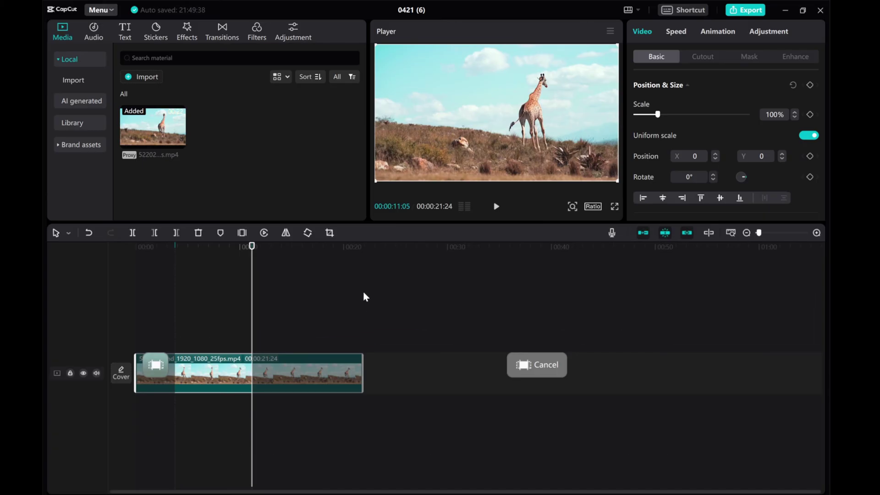
- Export the 8-second marked section as a default 4K MP4
{"action": "left_click", "coordinate": [750, 10]}
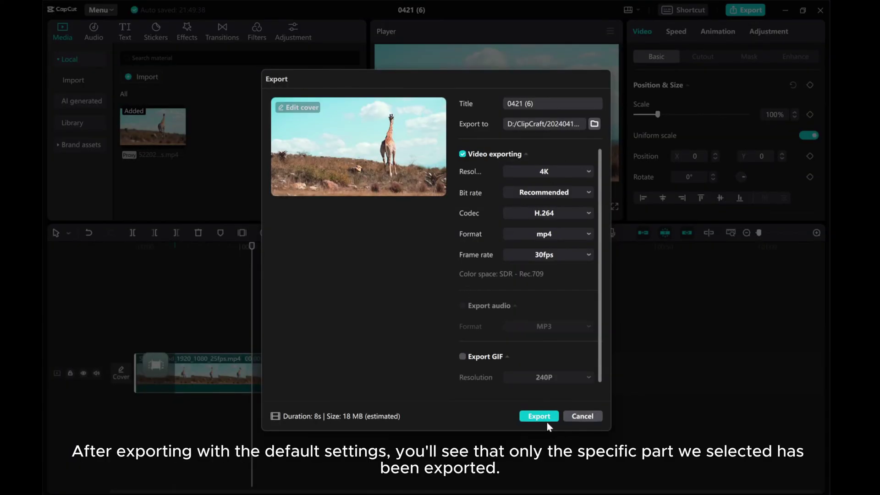
{"action": "left_click", "coordinate": [547, 419]}
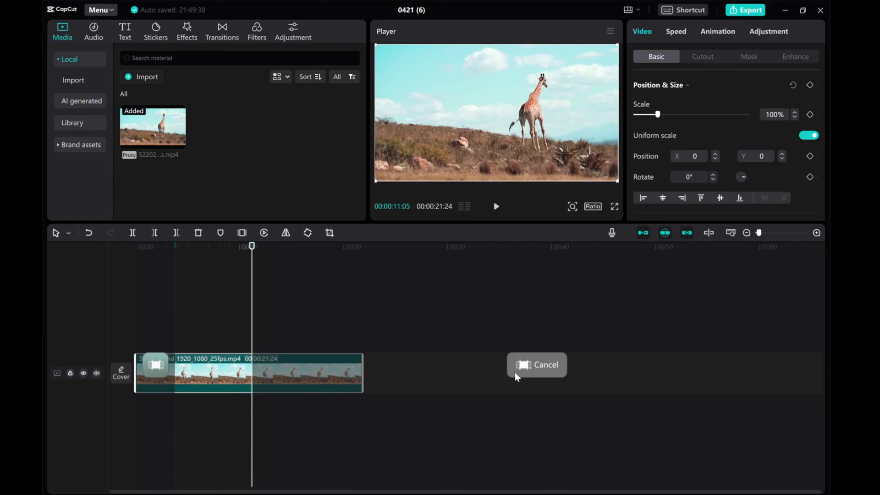
- Cancel the in/out selection on the timeline
{"action": "left_click", "coordinate": [543, 365]}
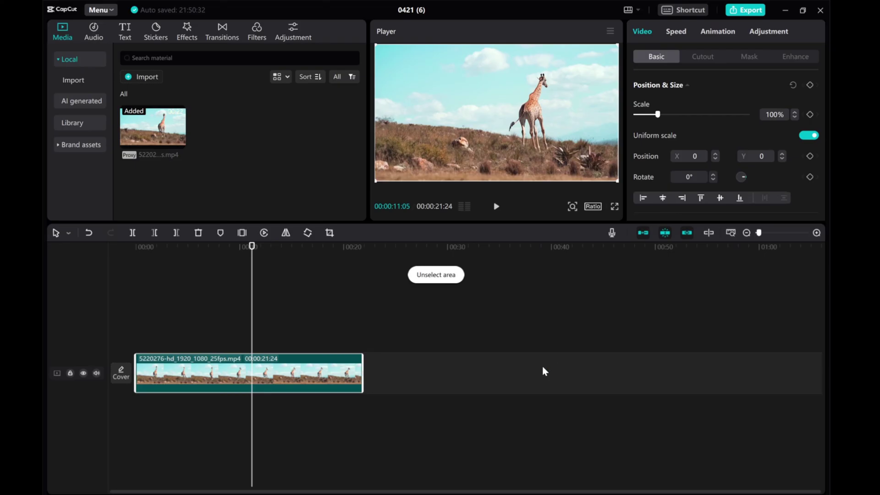